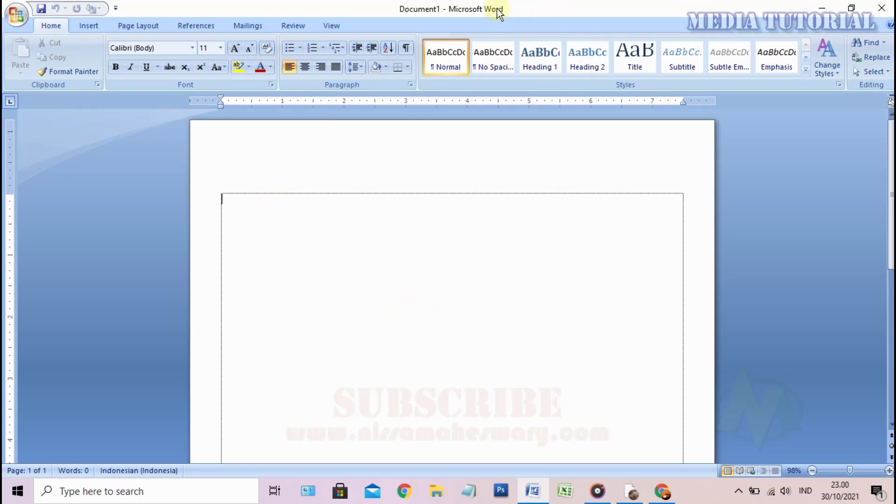
Toggle superscript on and off, then glance at the Insert tab and return to Home
left_click(201, 67)
left_click(256, 232)
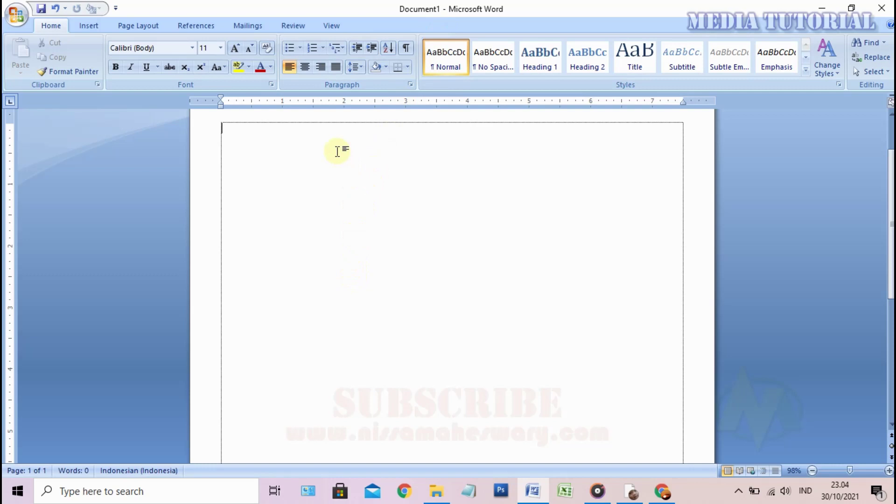
left_click(89, 27)
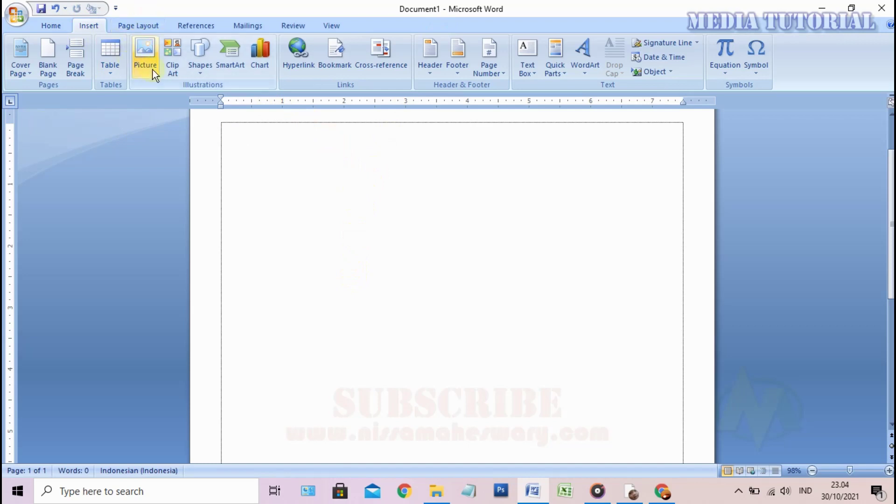
left_click(45, 27)
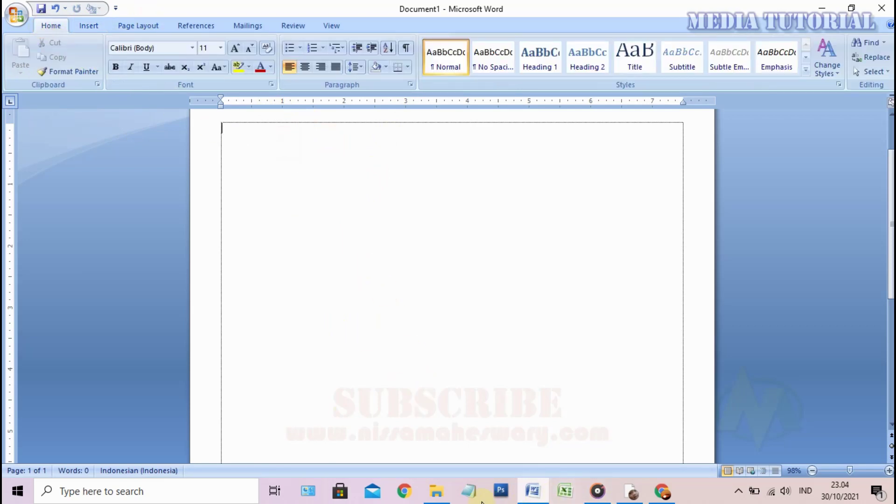
left_click(436, 492)
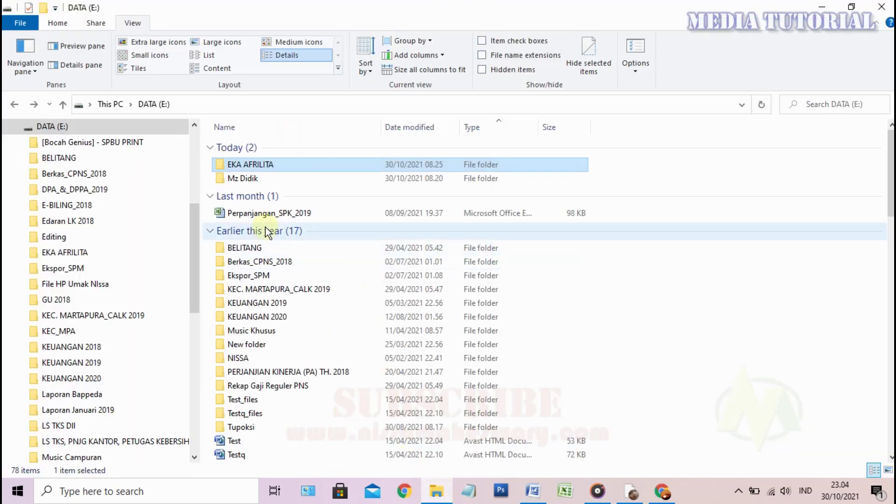
double_click(388, 164)
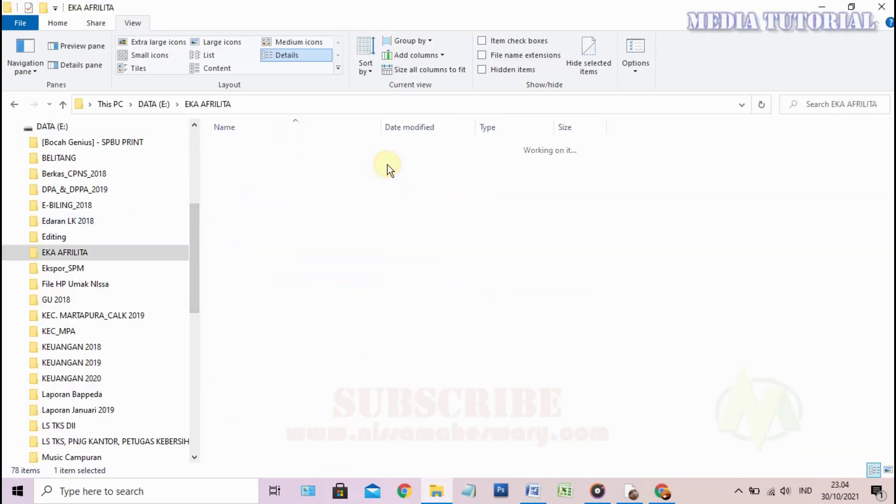
double_click(311, 202)
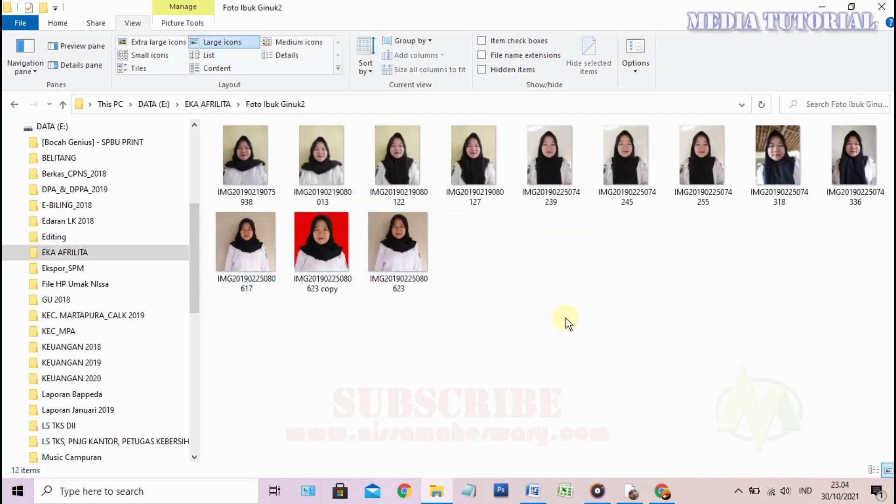
left_click(613, 180)
left_click_drag(438, 401, 469, 501)
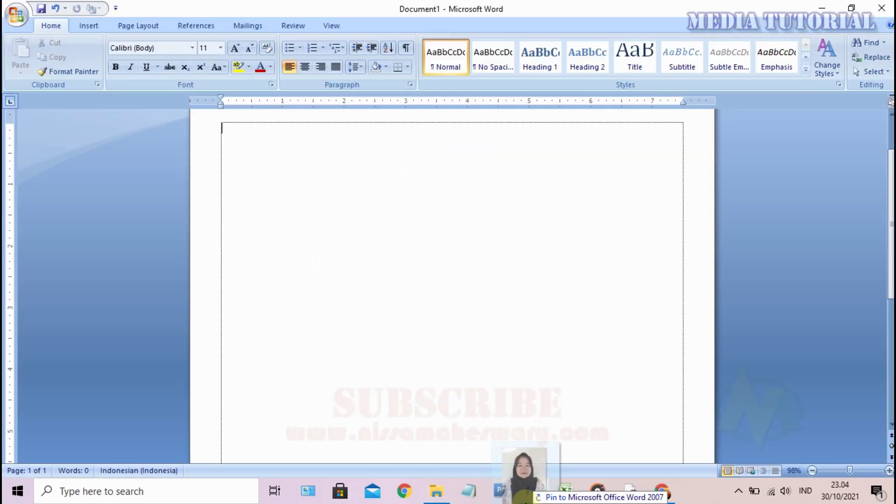
left_click_drag(469, 501, 369, 282)
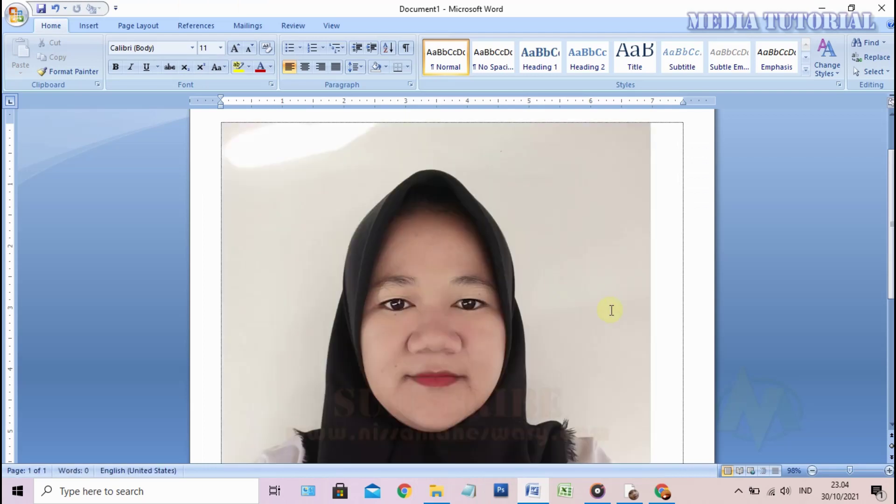
Scroll through the inserted portrait photo and select it
scroll(611, 309, "down", 5)
scroll(641, 317, "down", 2)
scroll(670, 270, "down", 3)
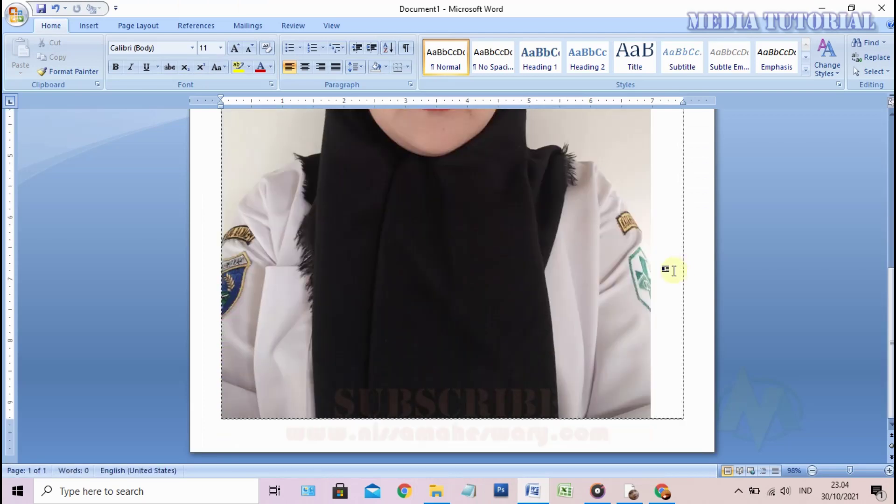
scroll(670, 285, "up", 6)
scroll(669, 285, "up", 4)
scroll(668, 284, "up", 2)
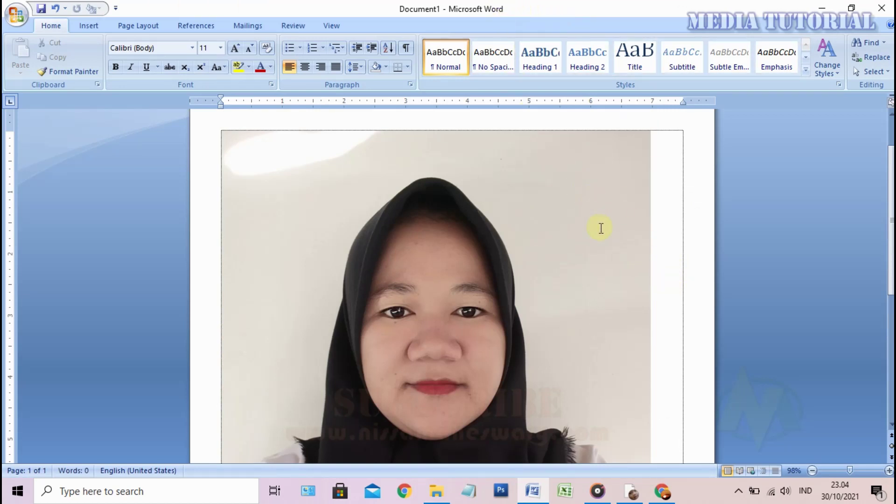
scroll(584, 224, "down", 3)
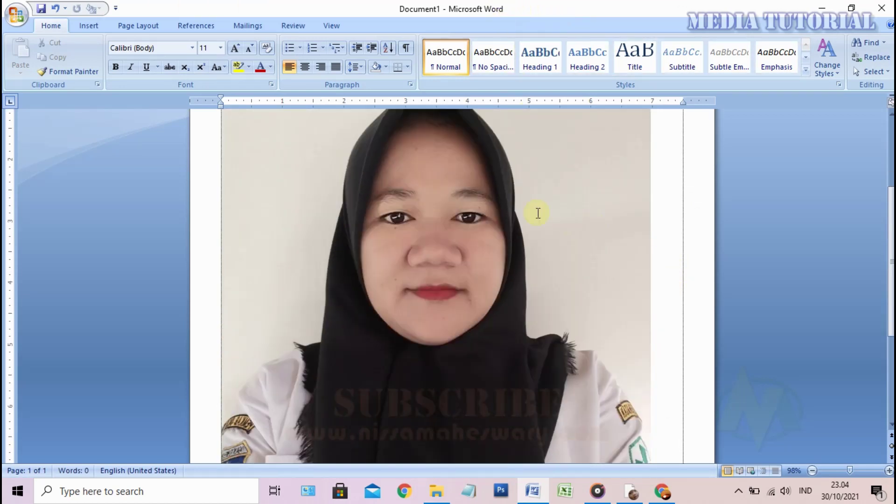
left_click(426, 186)
Show the photo's right-click options menu, dismiss it, then bring it up again
right_click(513, 239)
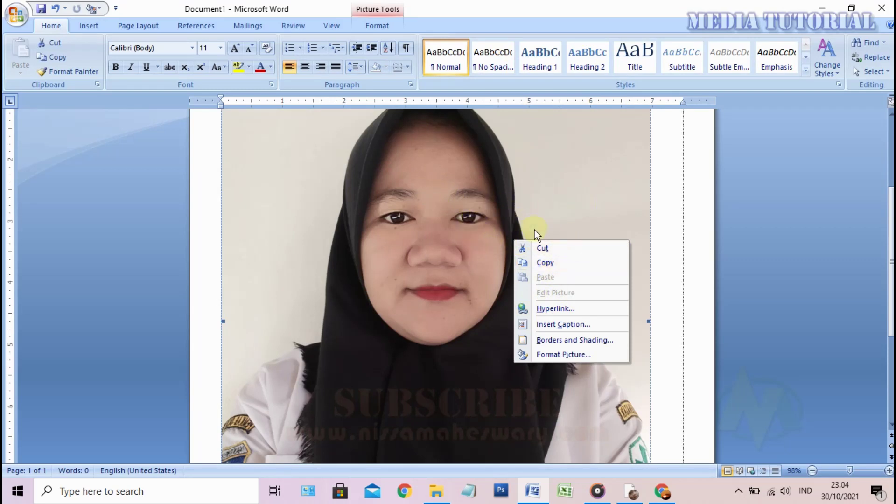
left_click(653, 194)
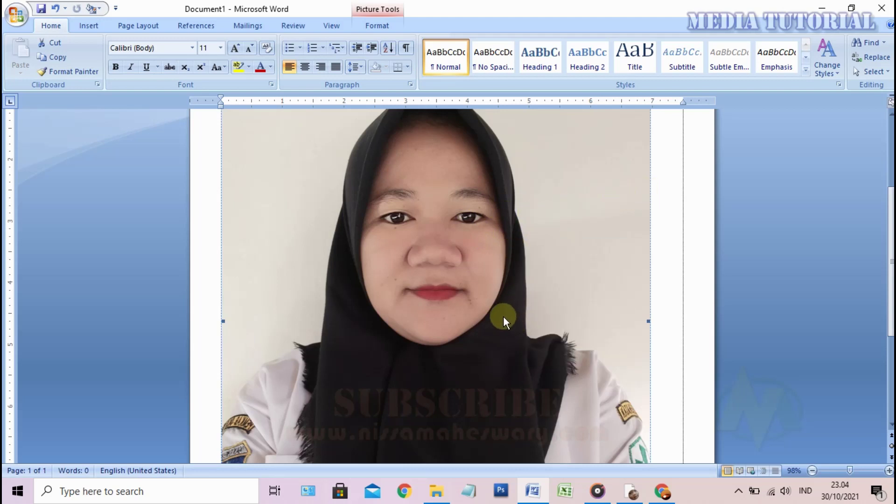
scroll(503, 317, "up", 4)
scroll(447, 307, "down", 3)
scroll(447, 306, "down", 6)
right_click(419, 172)
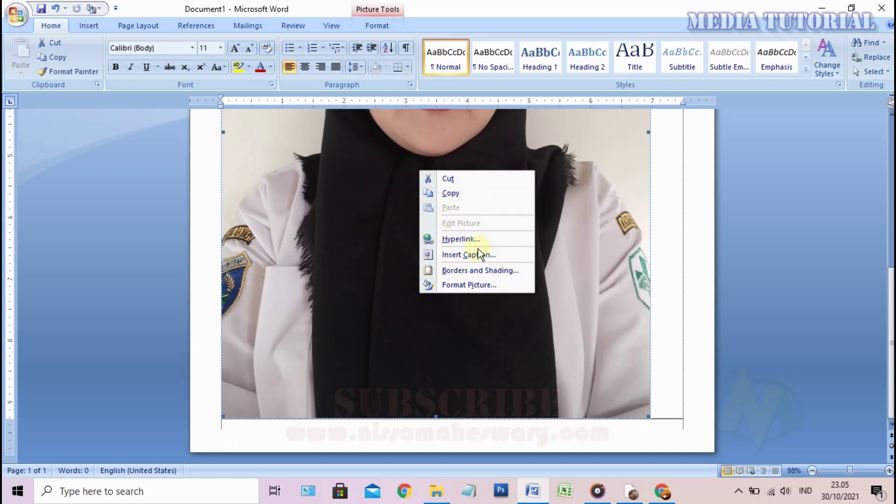
scroll(208, 176, "up", 3)
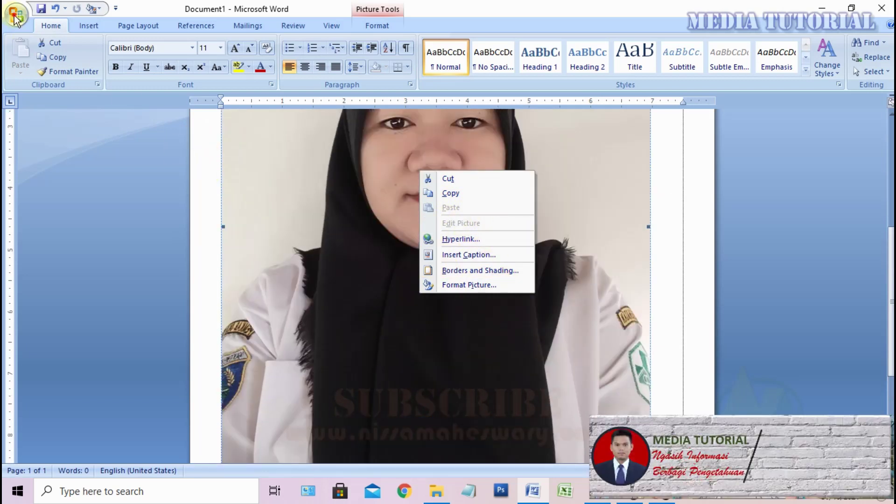
Start Save As in Documents, naming the file 'Ibu' as a Word Document
left_click(15, 15)
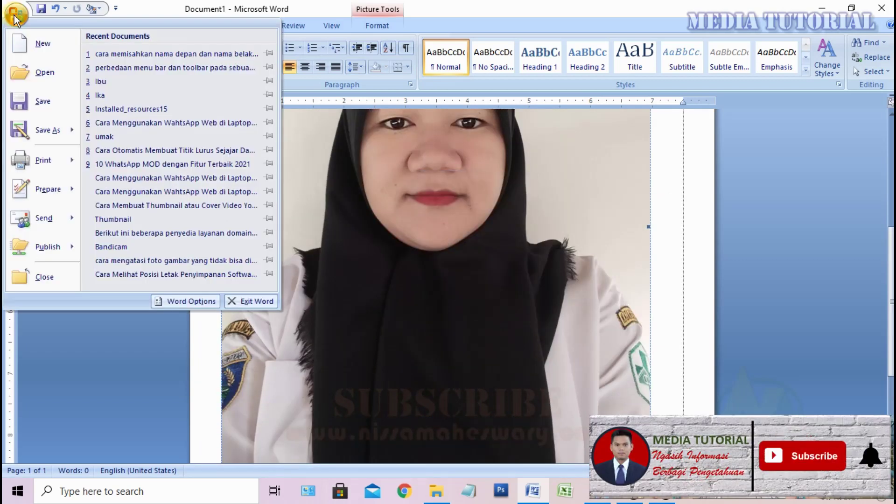
left_click(38, 131)
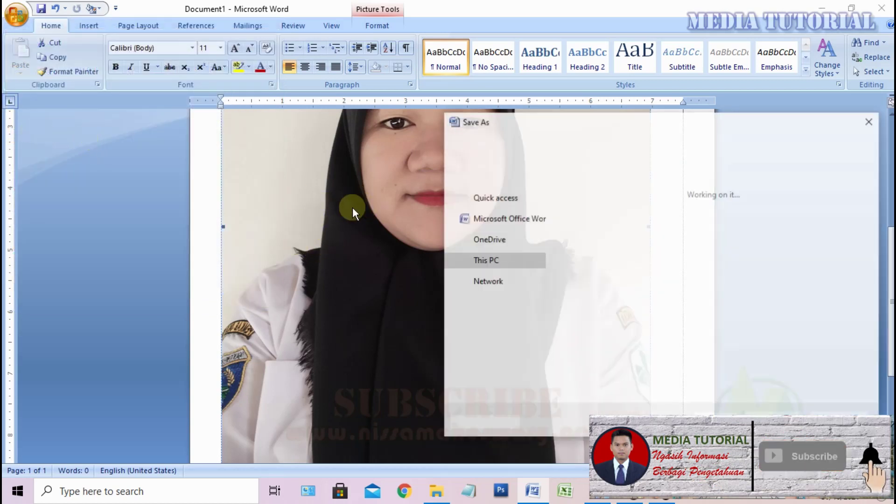
left_click(617, 355)
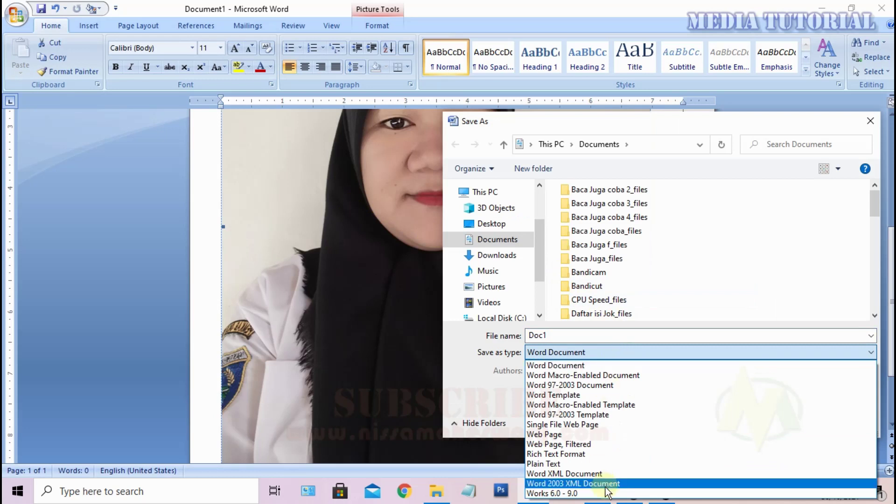
left_click(569, 366)
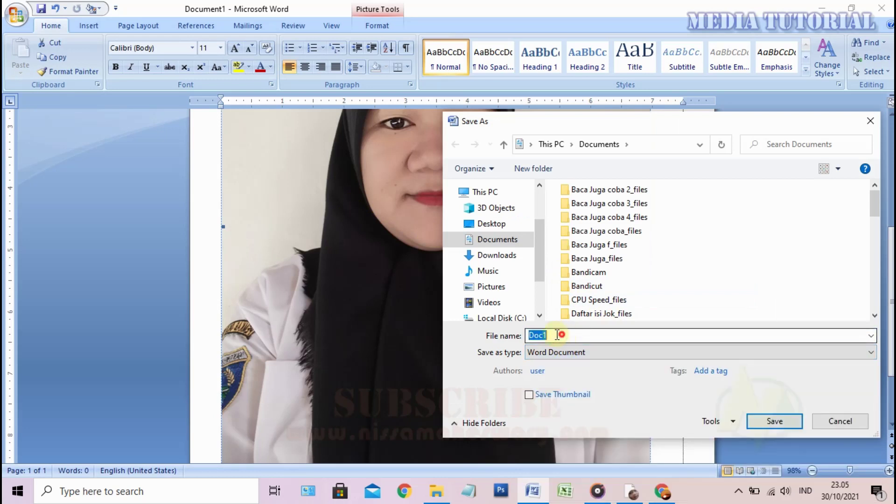
type("Ibu")
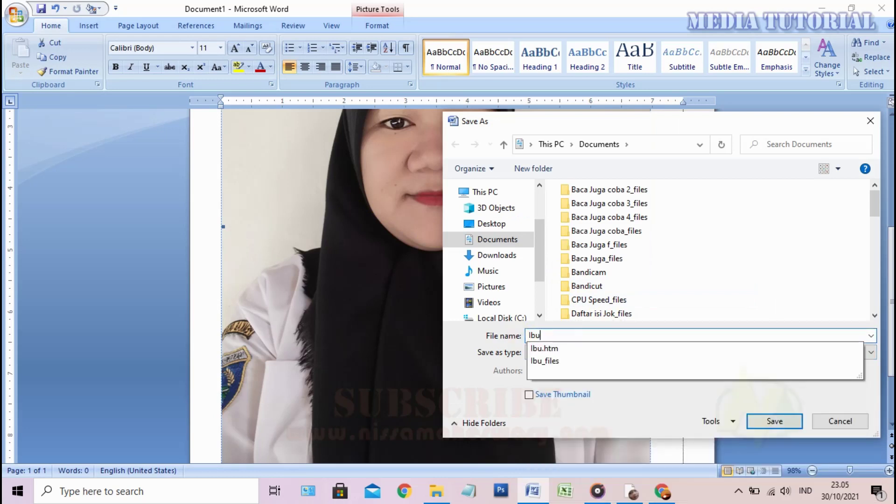
left_click(508, 348)
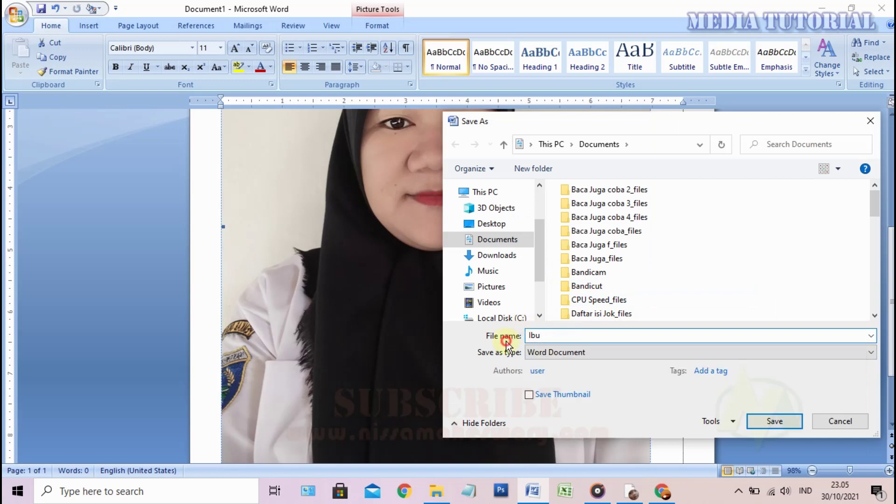
left_click(558, 353)
left_click(651, 121)
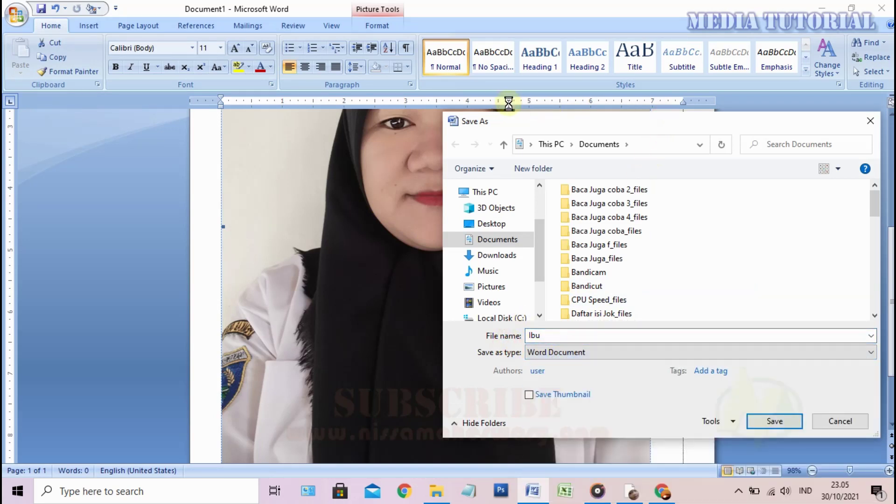
mouse_move(538, 124)
left_mouse_down()
mouse_move(446, 93)
mouse_move(431, 43)
left_mouse_up()
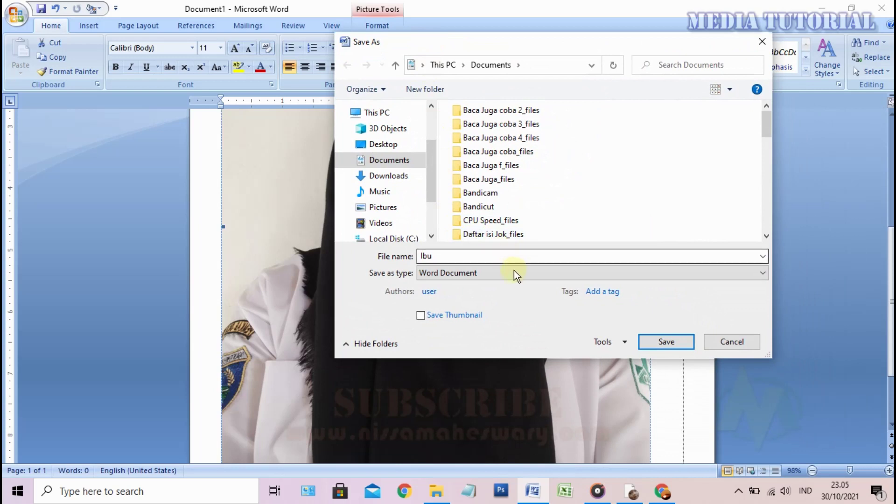
Change the Save as type to Web Page
left_click(514, 274)
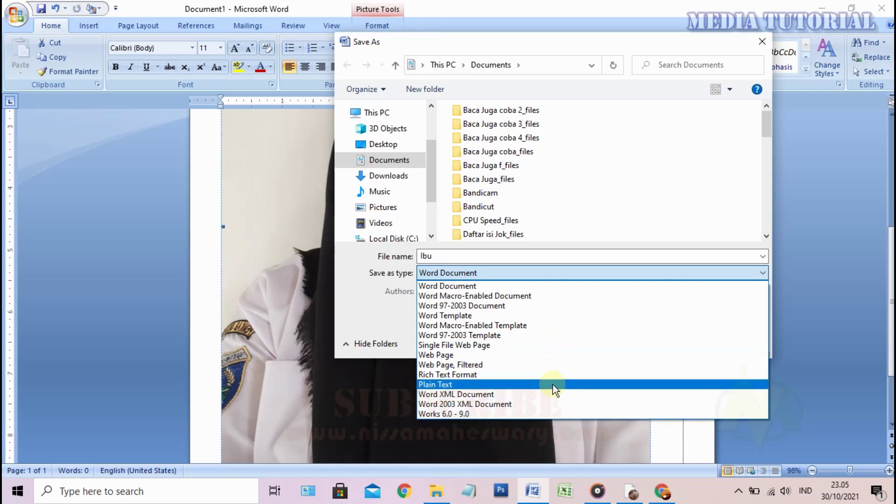
left_click(477, 255)
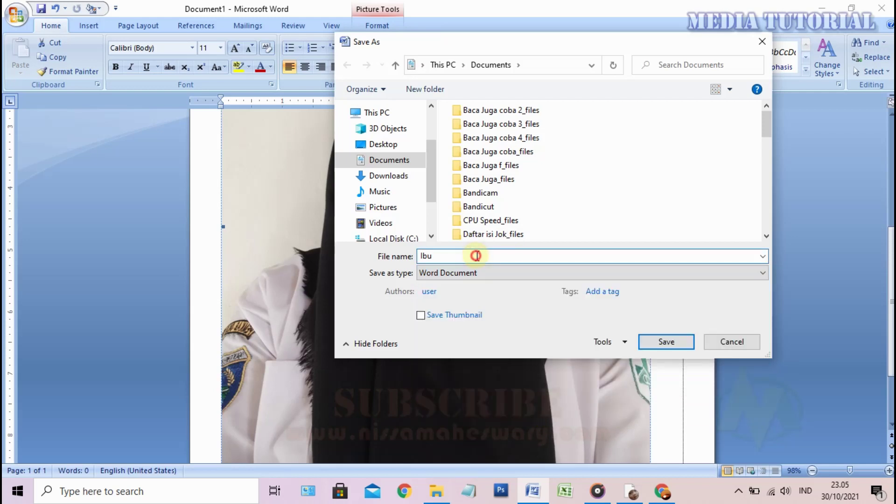
left_click(506, 273)
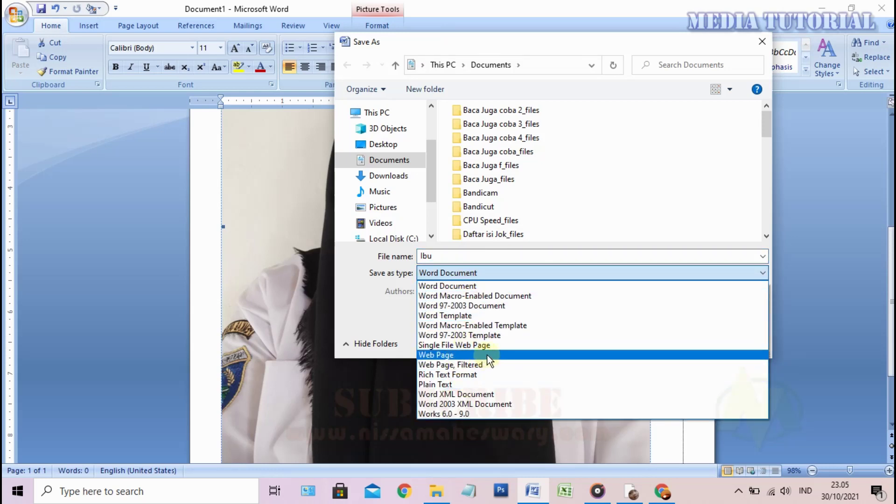
left_click(489, 356)
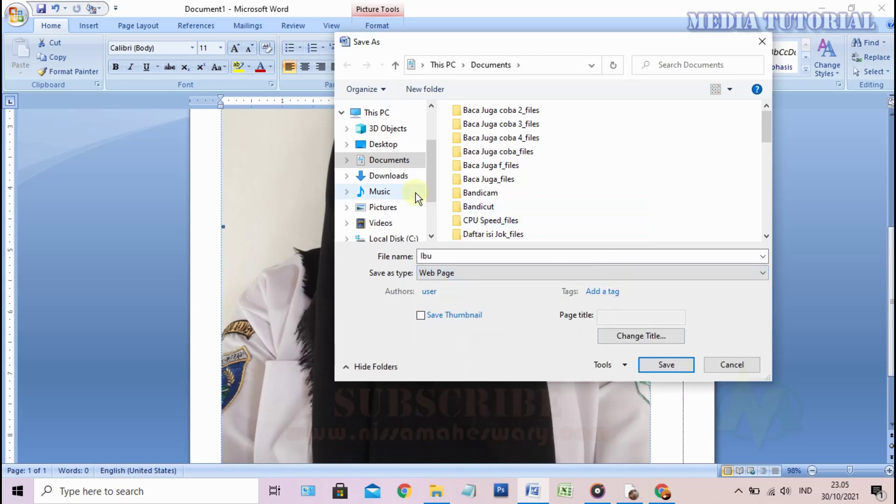
left_click_drag(432, 173, 430, 204)
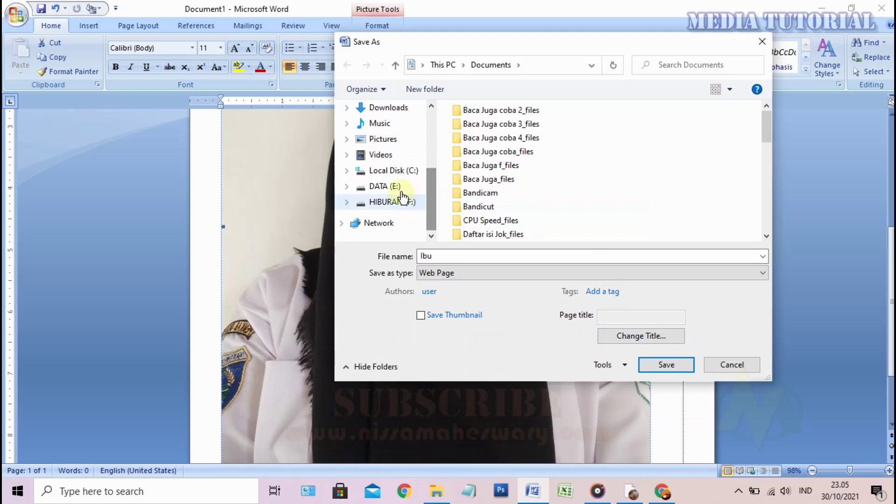
Save 'Ibu' into DATA (E:) > Mz Didik, then minimize Word
left_click(397, 187)
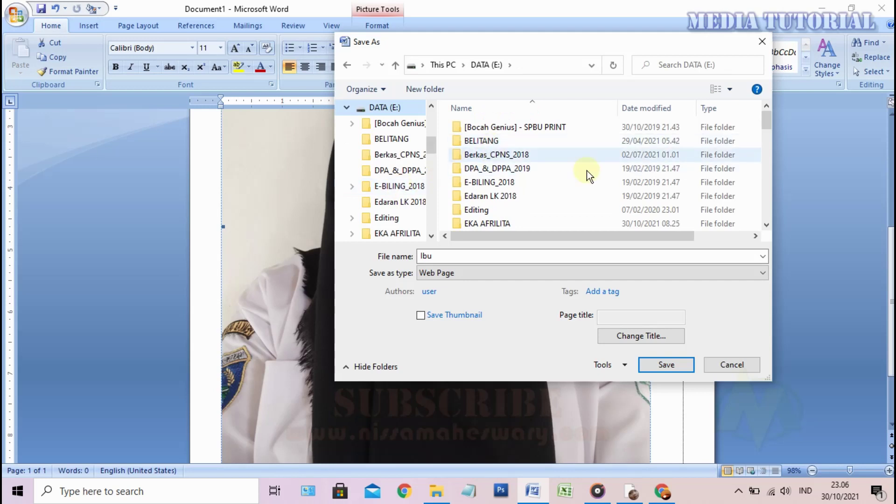
scroll(525, 180, "down", 3)
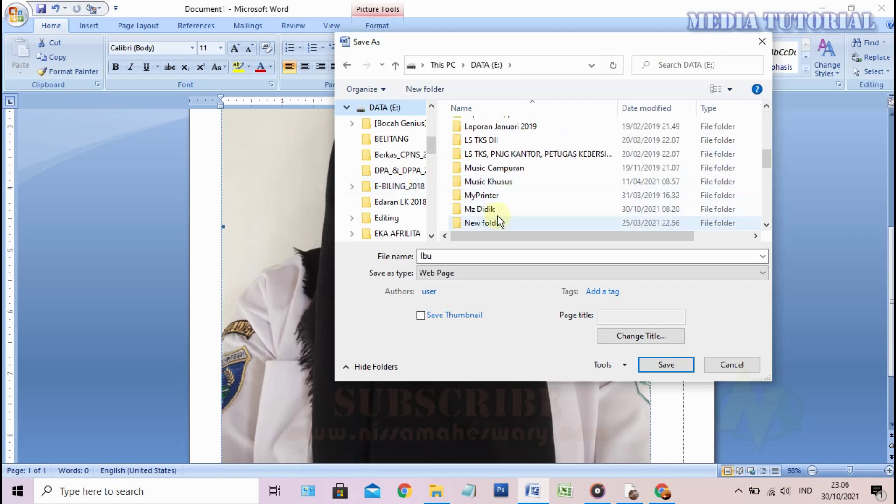
left_click(509, 207)
double_click(509, 207)
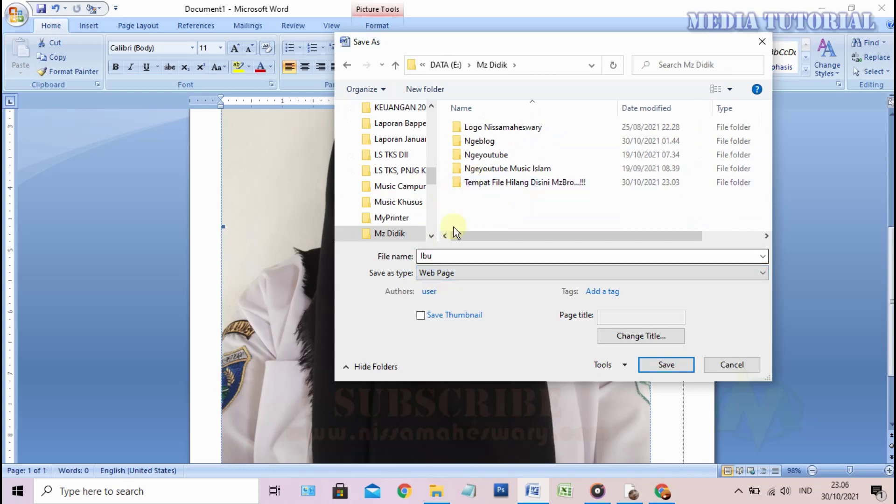
left_click(667, 365)
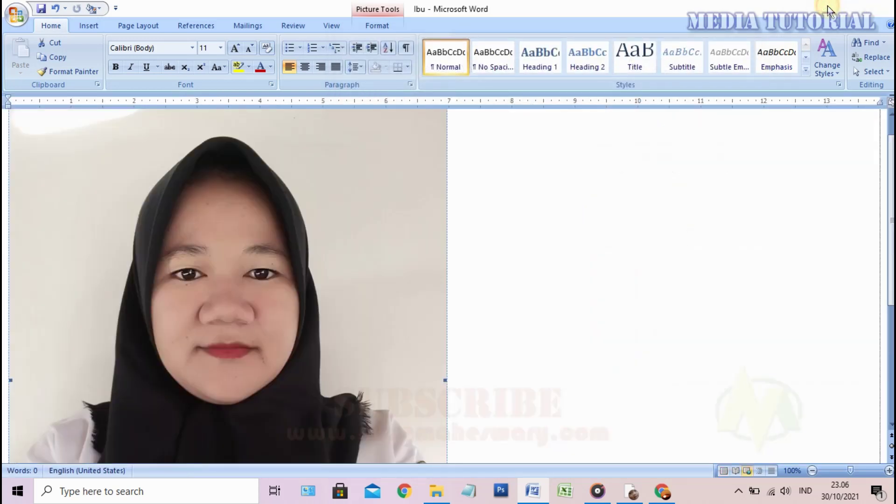
left_click(823, 8)
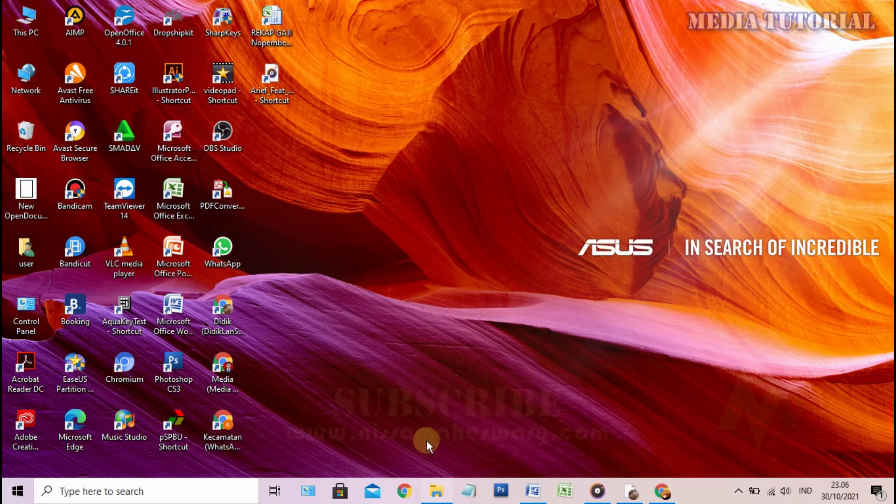
Open the Ibu_files folder in DATA (E:) > Mz Didik and view it as extra large icons
left_click(434, 487)
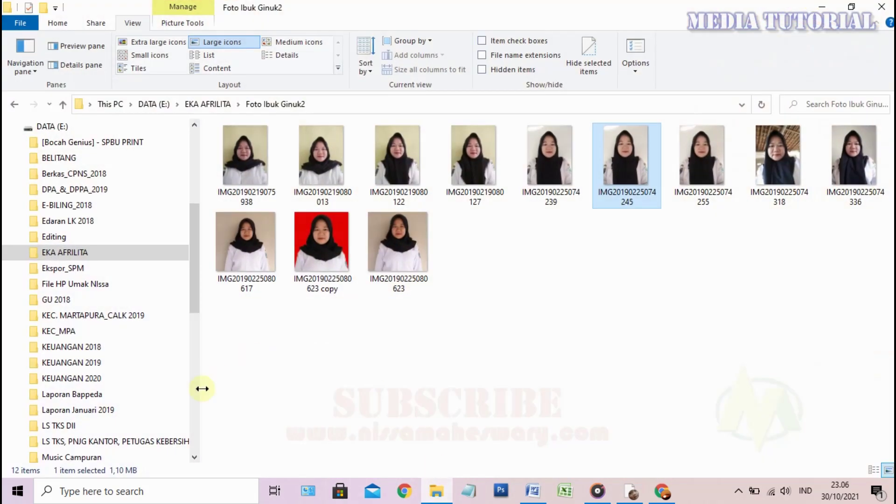
left_click(16, 104)
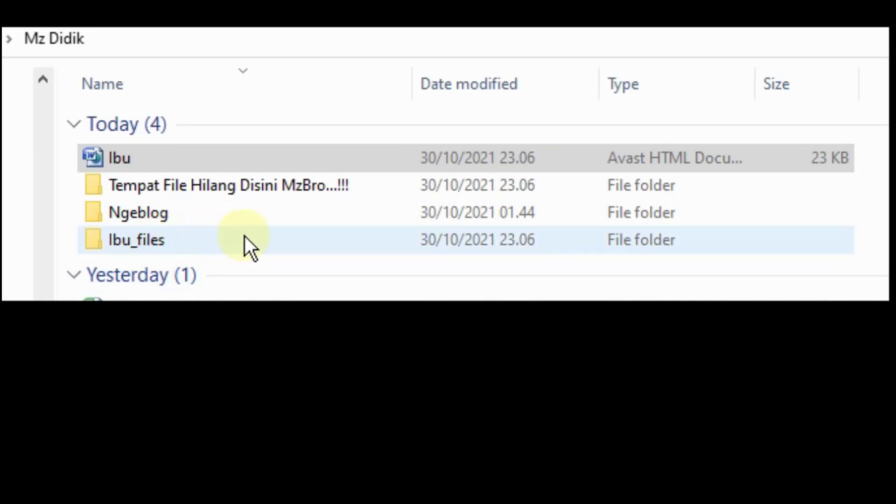
left_click(179, 161)
double_click(183, 243)
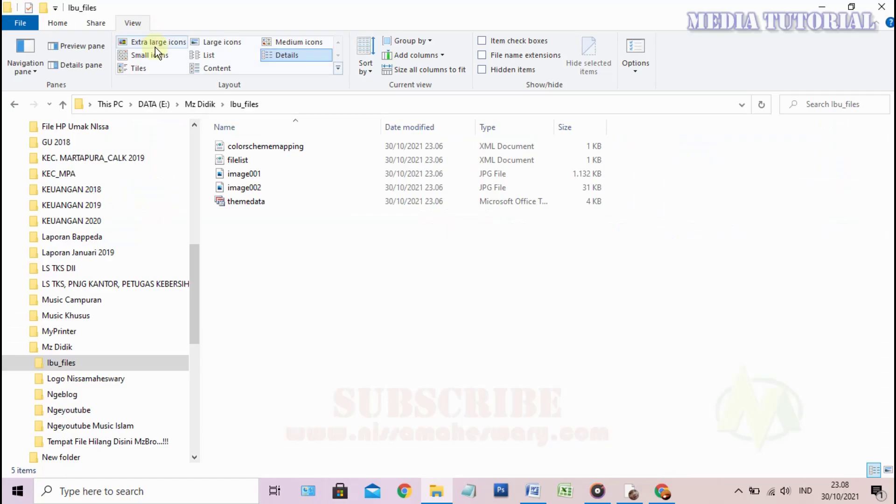
left_click(156, 44)
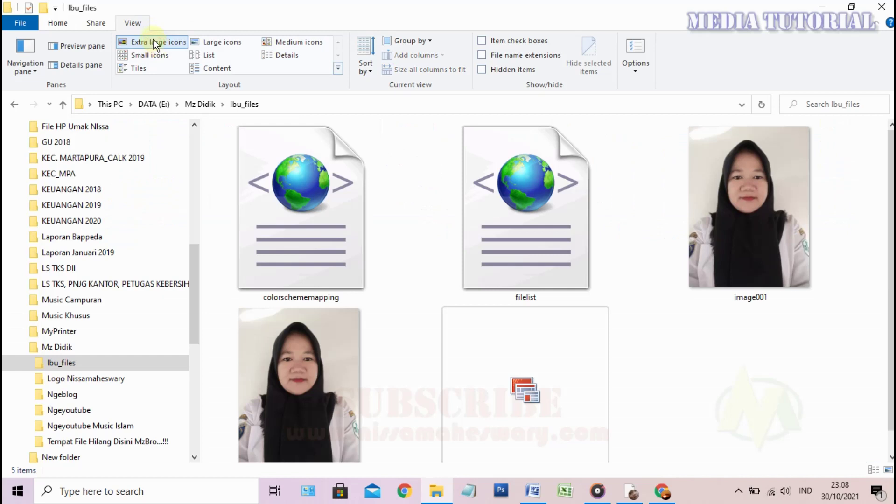
scroll(682, 308, "down", 1)
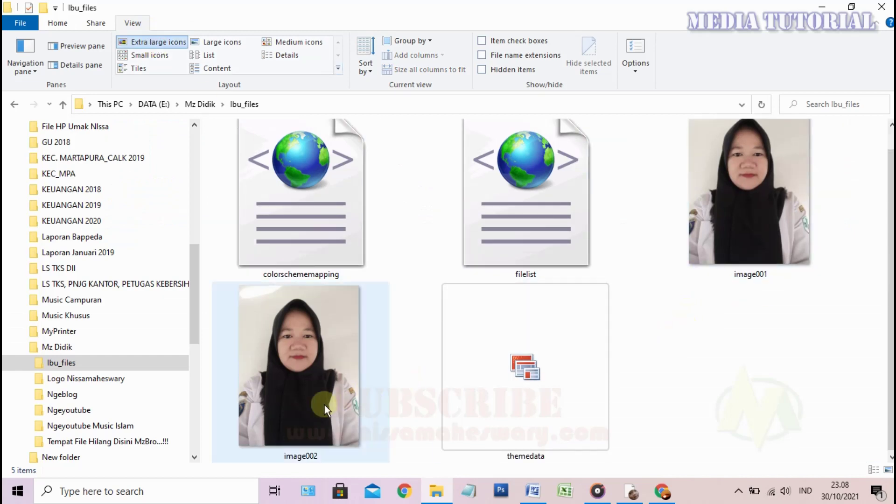
right_click(668, 240)
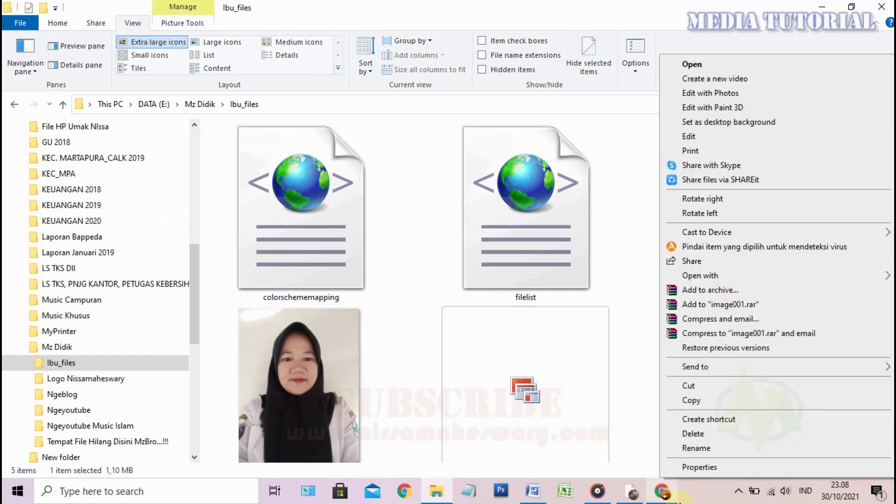
left_click(718, 469)
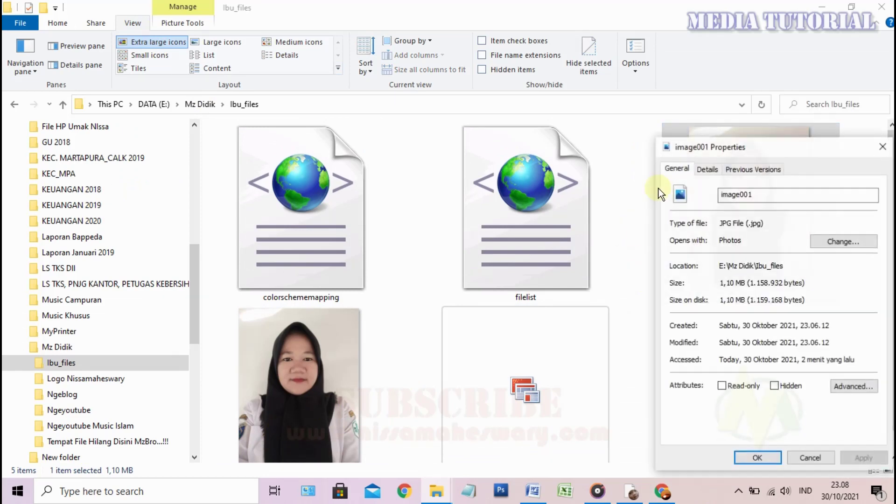
left_click_drag(767, 227, 719, 224)
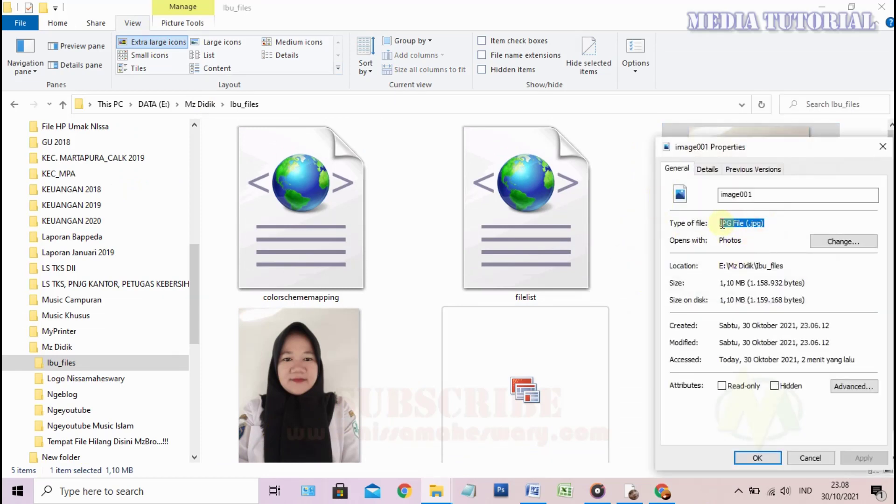
left_click(794, 458)
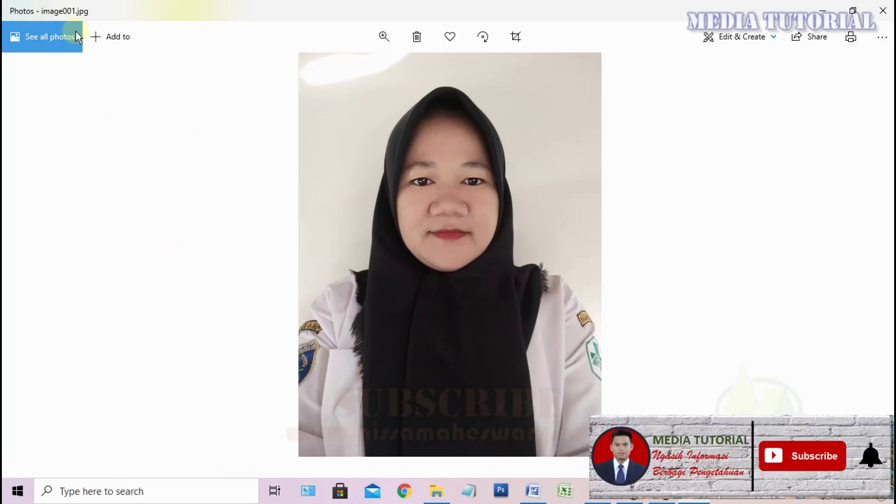
left_click(883, 11)
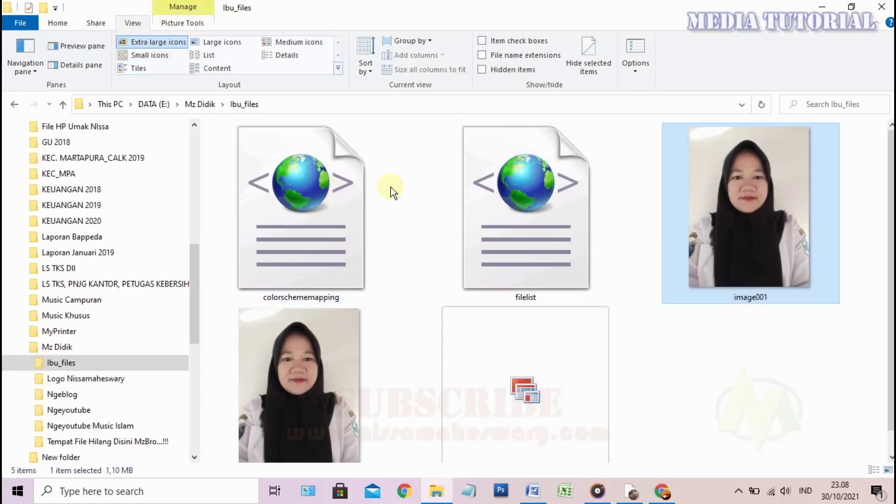
Start renaming image001 but leave its name unchanged
scroll(332, 350, "down", 1)
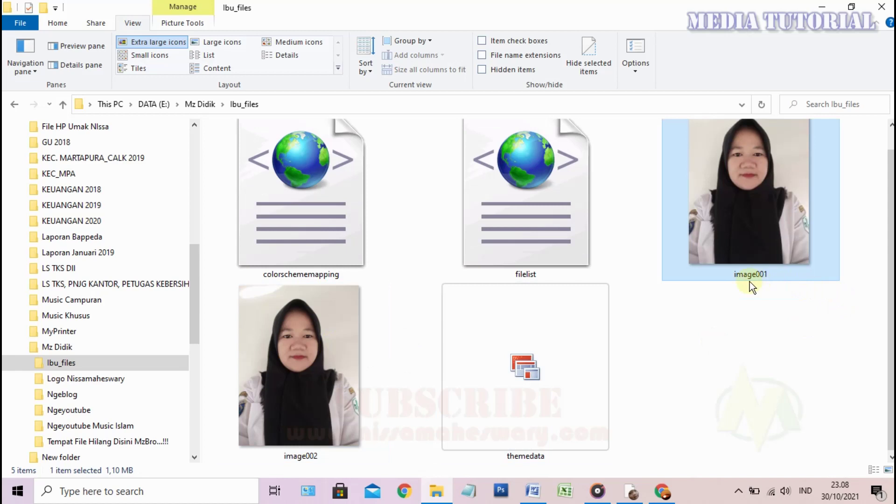
scroll(745, 191, "up", 1)
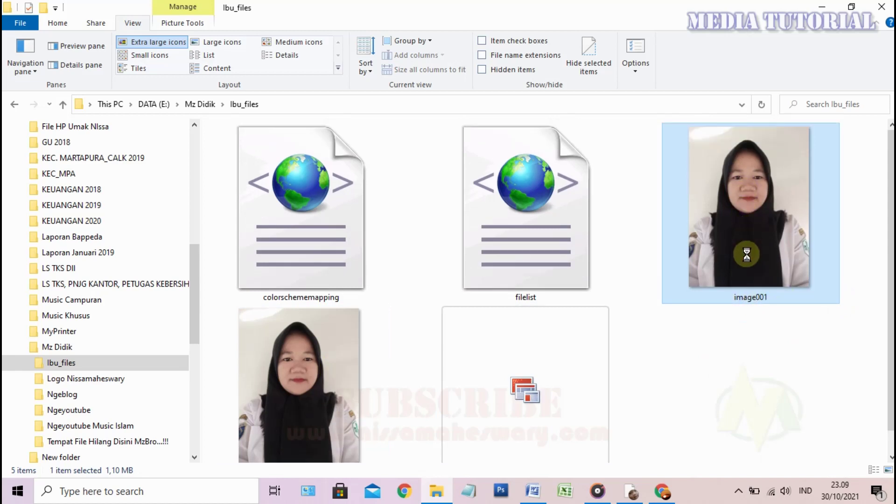
right_click(747, 254)
left_click(721, 449)
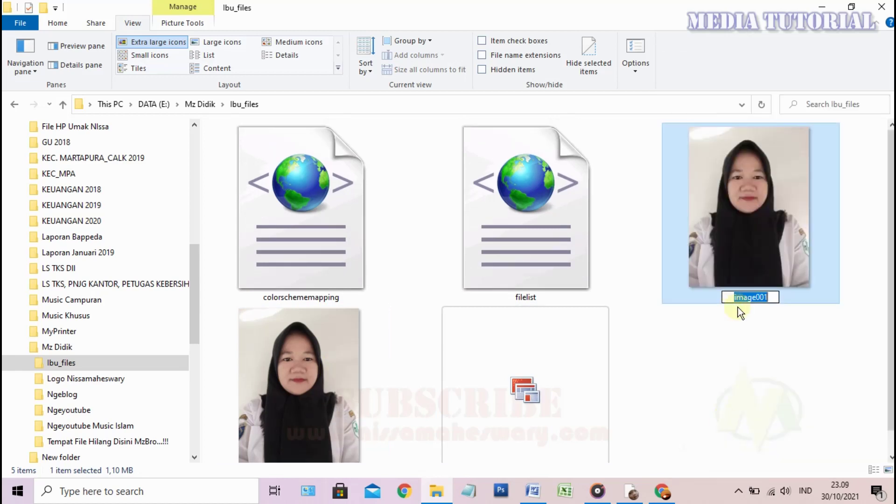
left_click(769, 351)
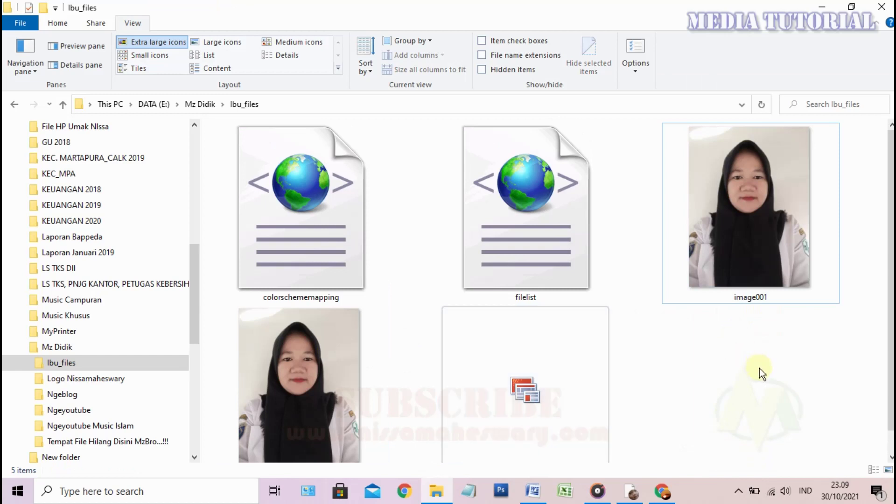
Go back to Mz Didik and bring the Ibu Word document to the front
scroll(729, 364, "down", 1)
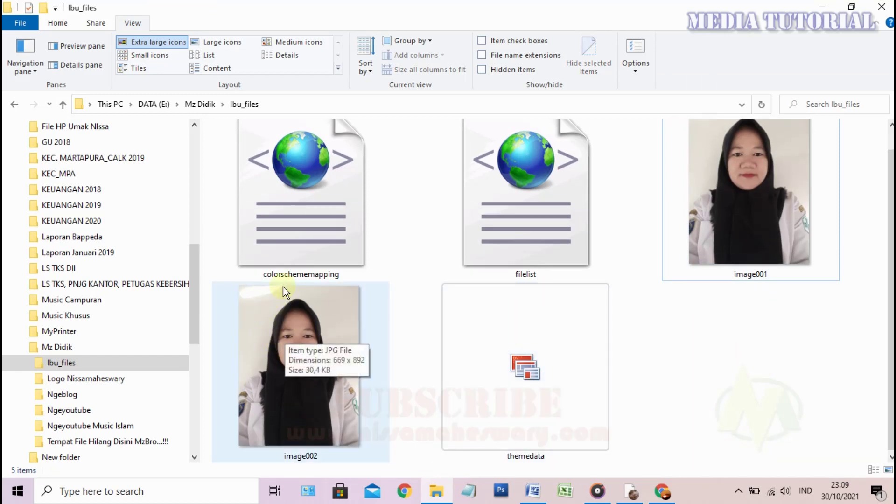
left_click(14, 104)
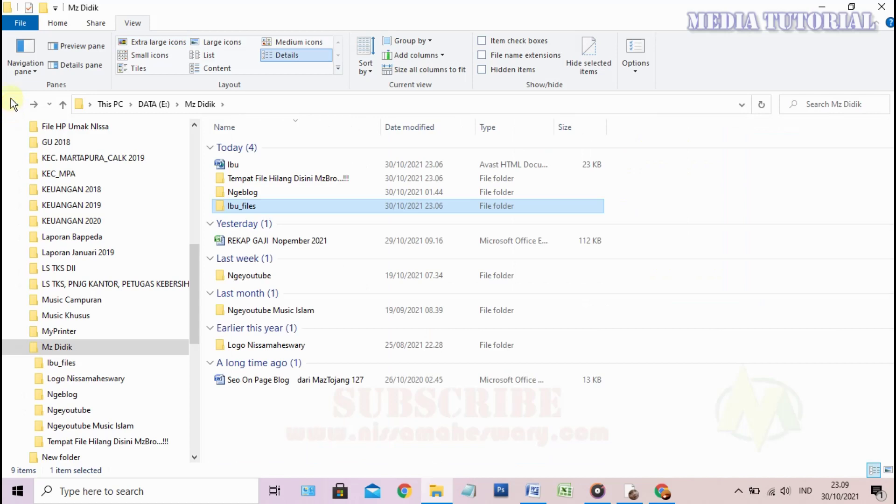
left_click(532, 491)
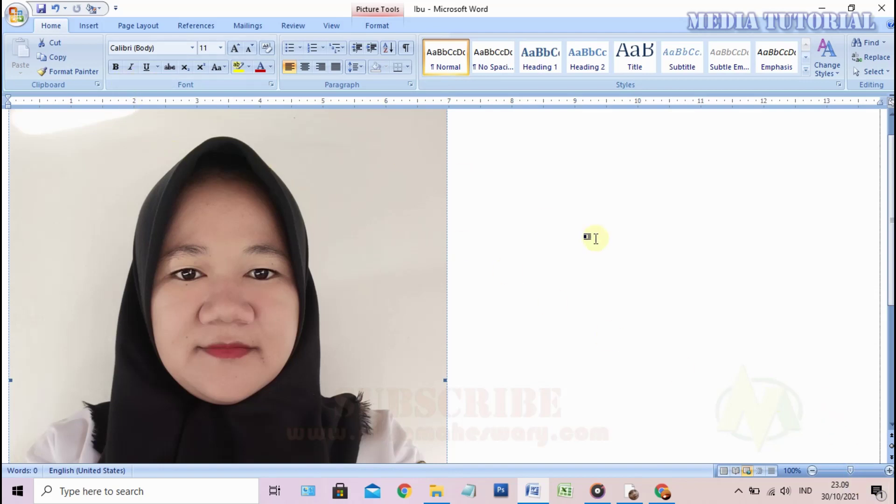
Zoom to 87%, switch to Print Layout, and centre the photo on the page
left_click(317, 195)
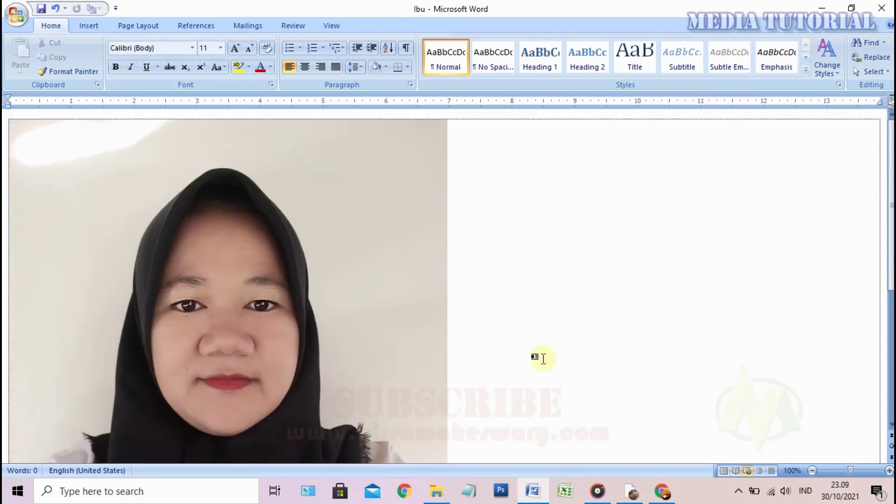
left_click_drag(850, 471, 847, 470)
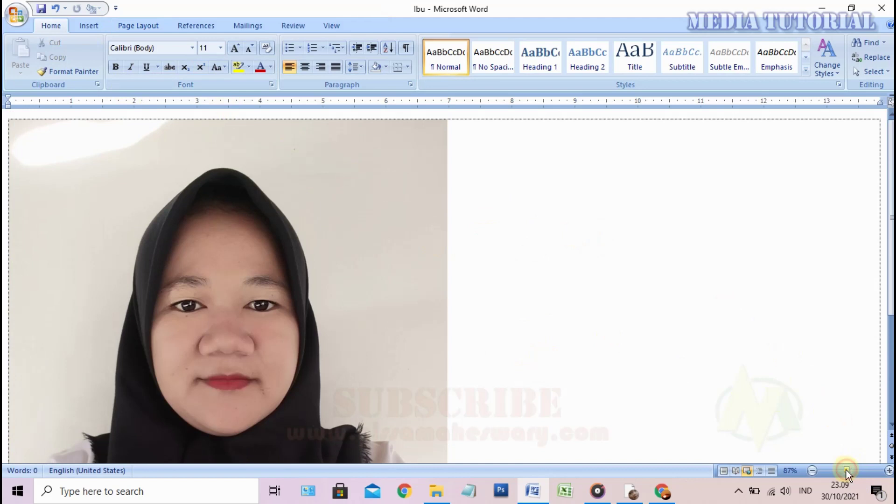
left_click(724, 471)
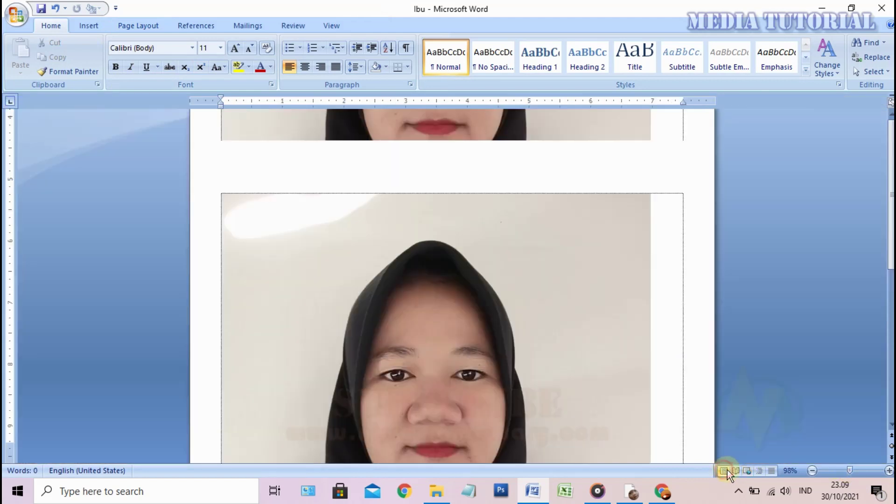
scroll(785, 340, "up", 5)
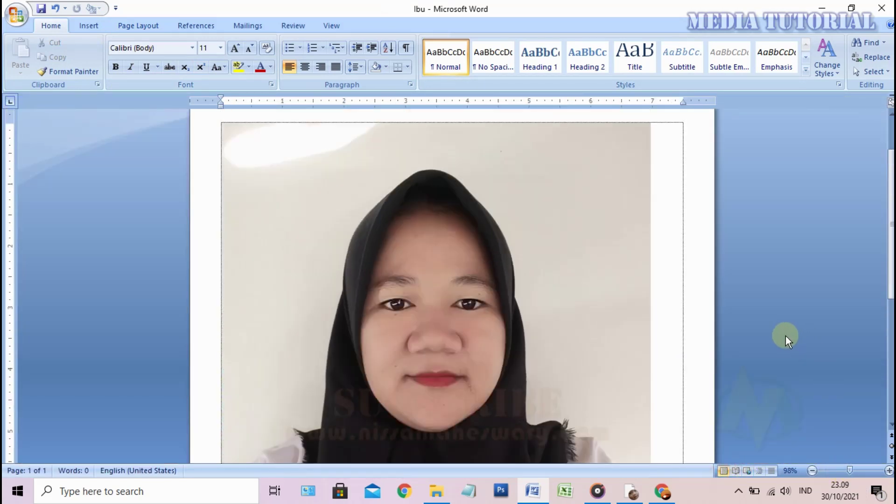
left_click(304, 67)
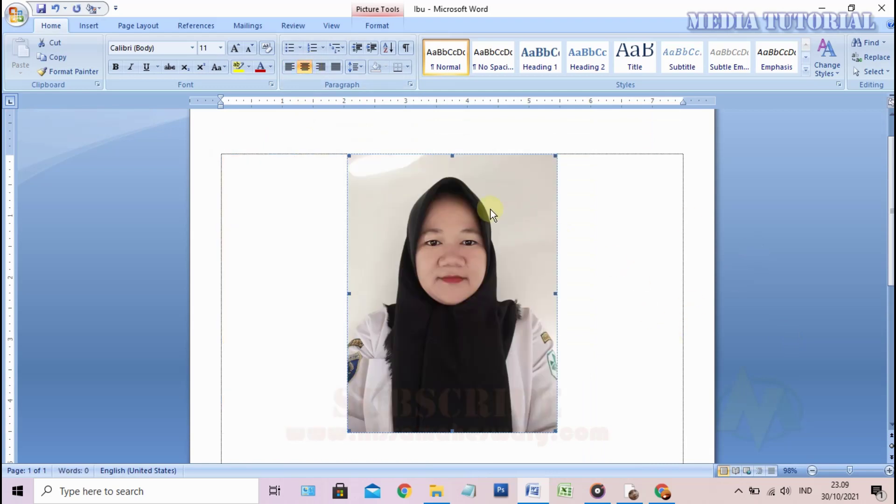
Bring up the photo's shortcut menu twice, closing it without choosing anything
left_click(596, 218)
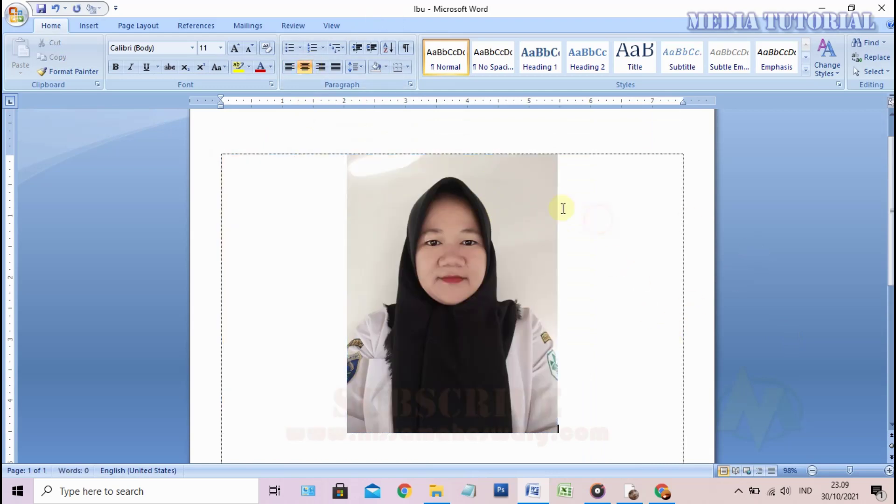
right_click(490, 186)
key("Escape")
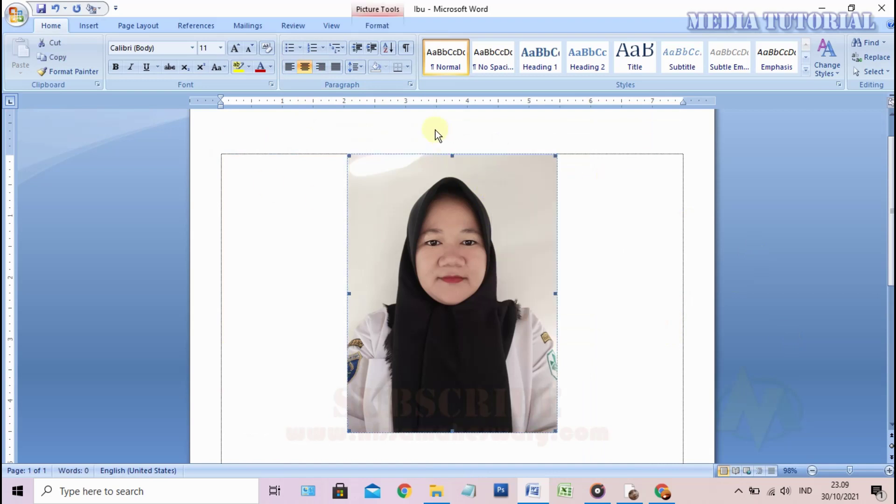
right_click(467, 213)
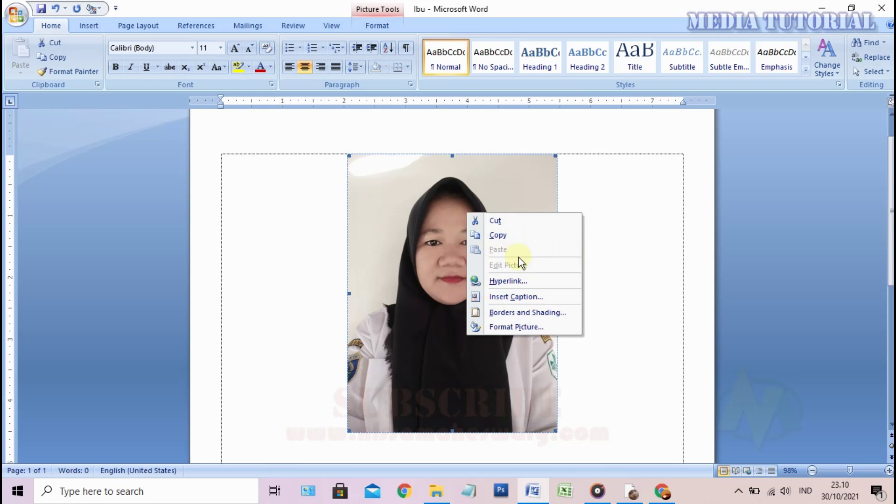
left_click(628, 278)
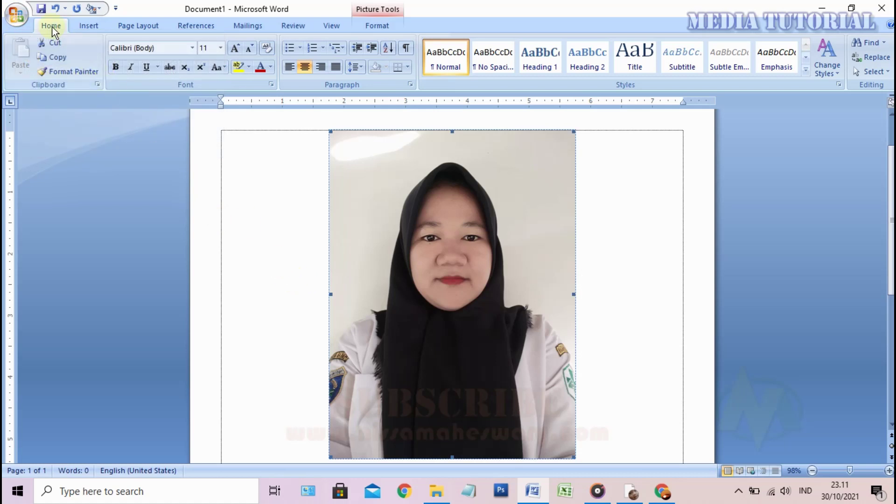
Start Save As from the Office Button and set the file format to Web Page
left_click(18, 18)
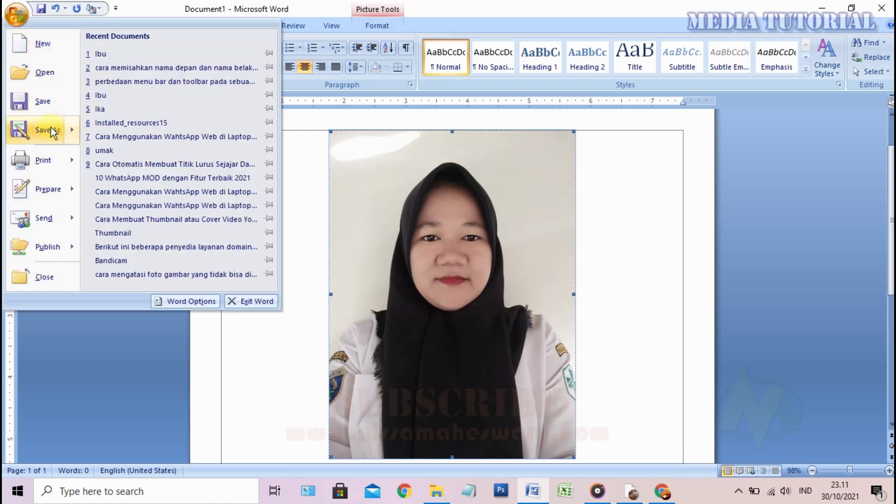
left_click(108, 181)
key("ctrl+s")
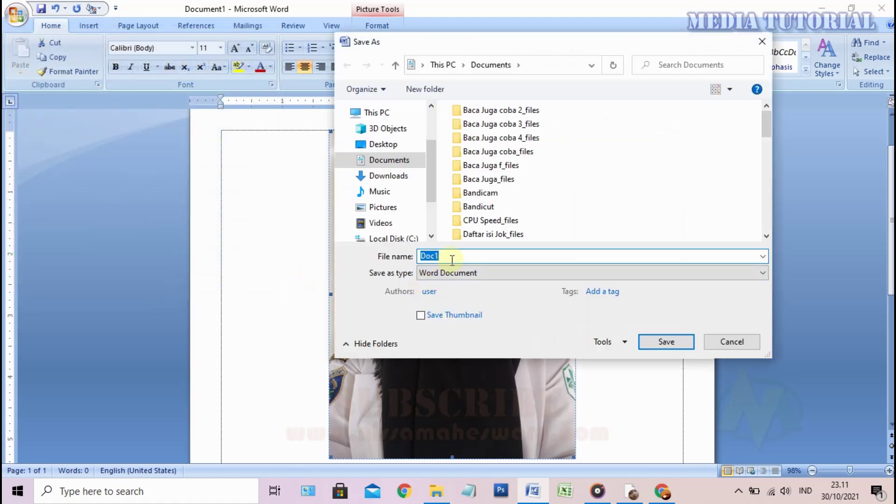
left_click(509, 273)
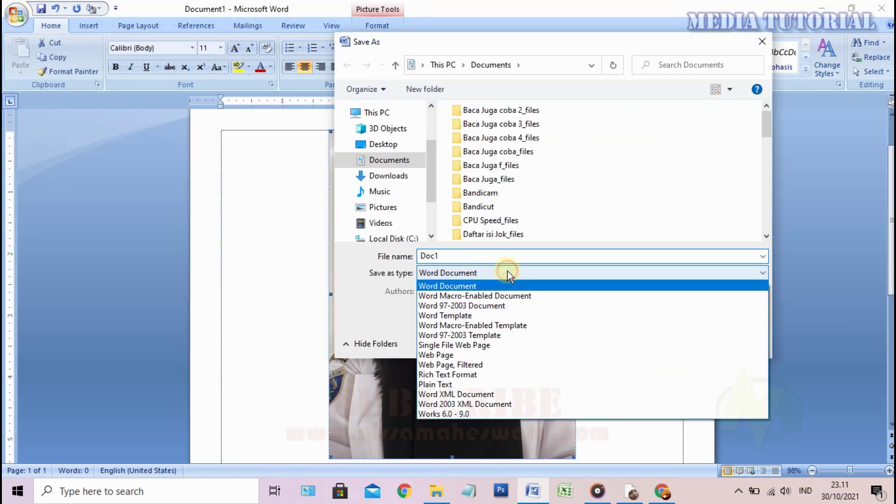
left_click(469, 355)
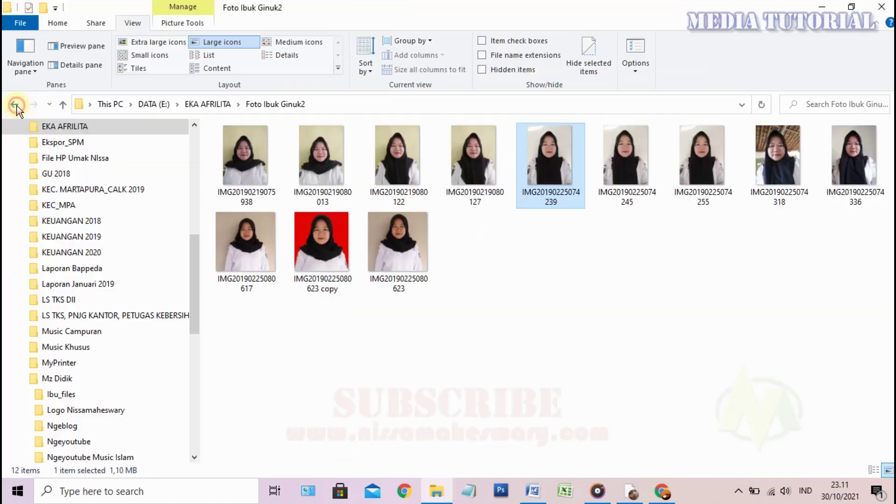
Navigate from EKA AFRILITA to Mz Didik and open its Ibu_files folder
left_click(14, 104)
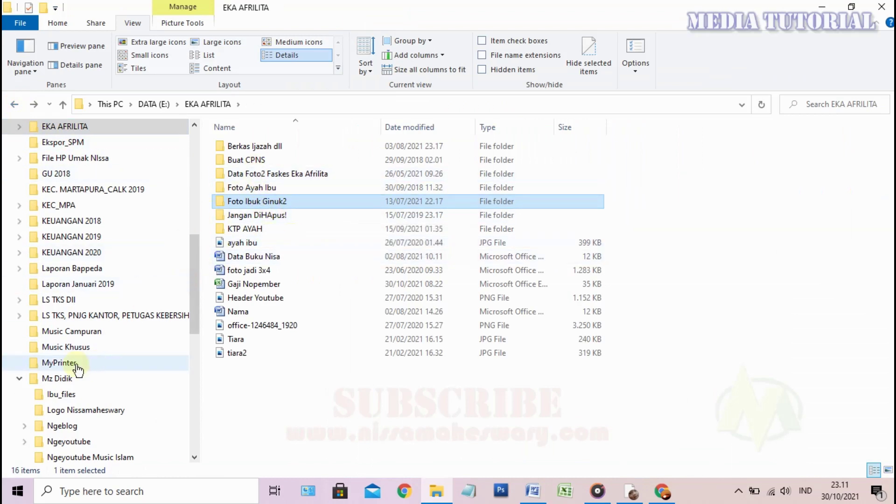
left_click(63, 379)
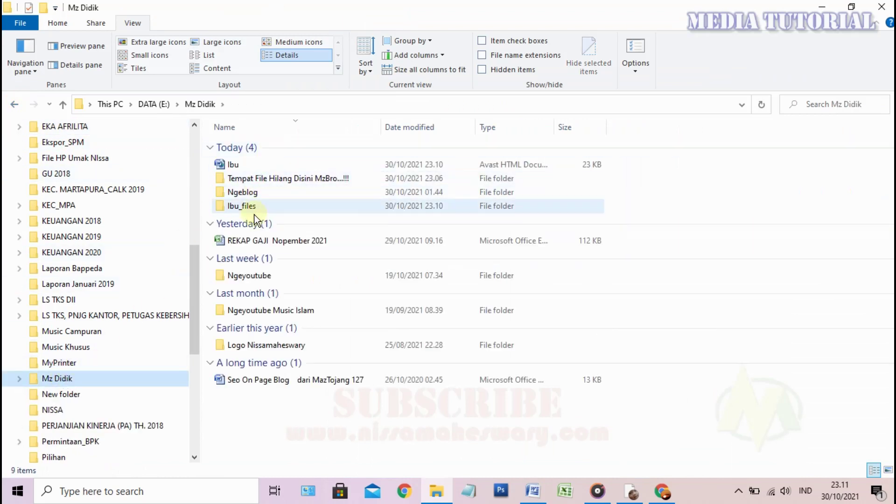
mouse_move(242, 206)
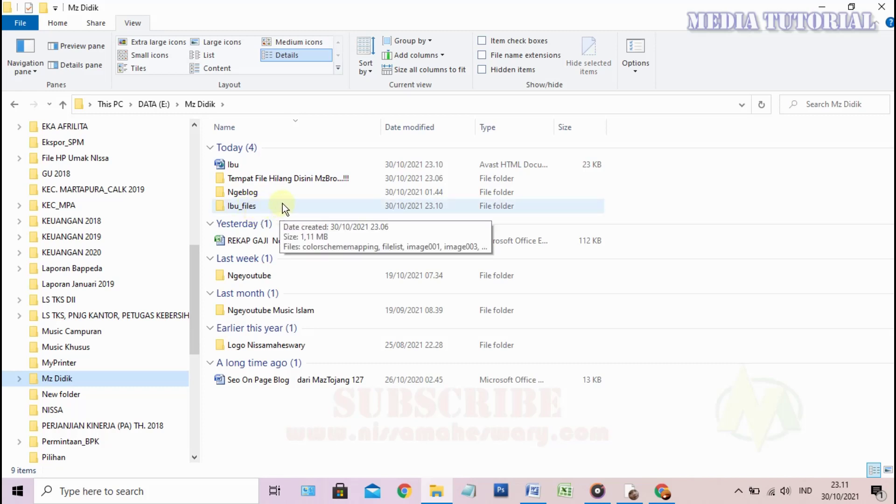
double_click(257, 206)
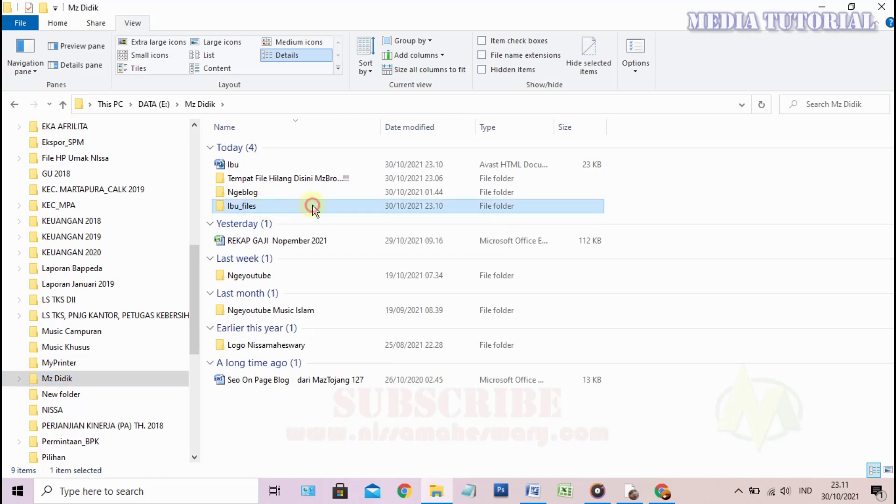
Select image003, clear the selection, and minimize the folder window to return to Word
left_click(663, 357)
left_click(358, 397)
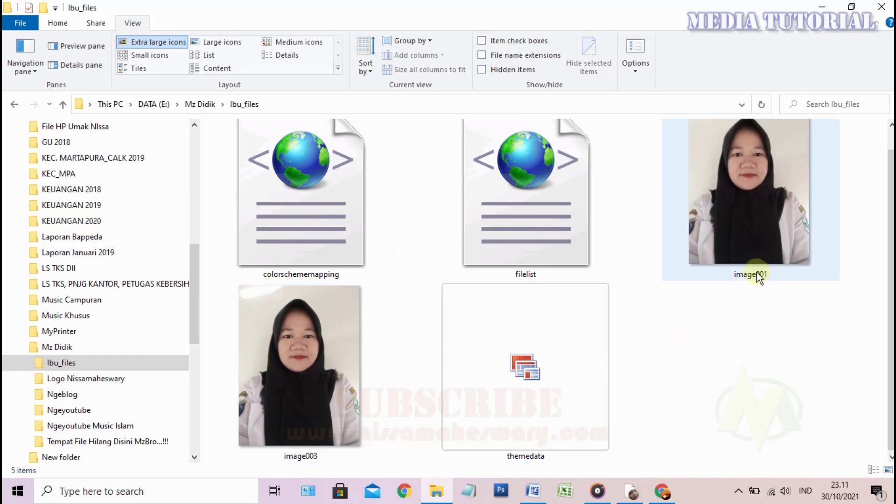
left_click(748, 376)
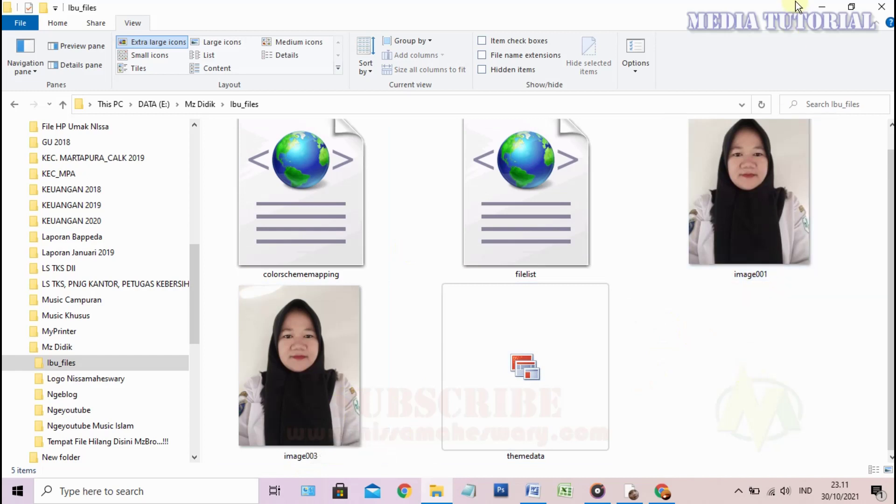
left_click(724, 374)
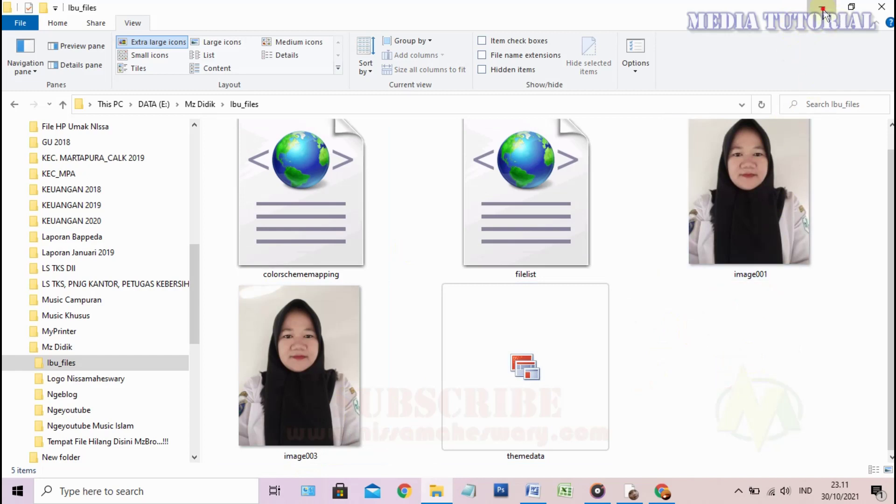
left_click(823, 10)
left_click(622, 230)
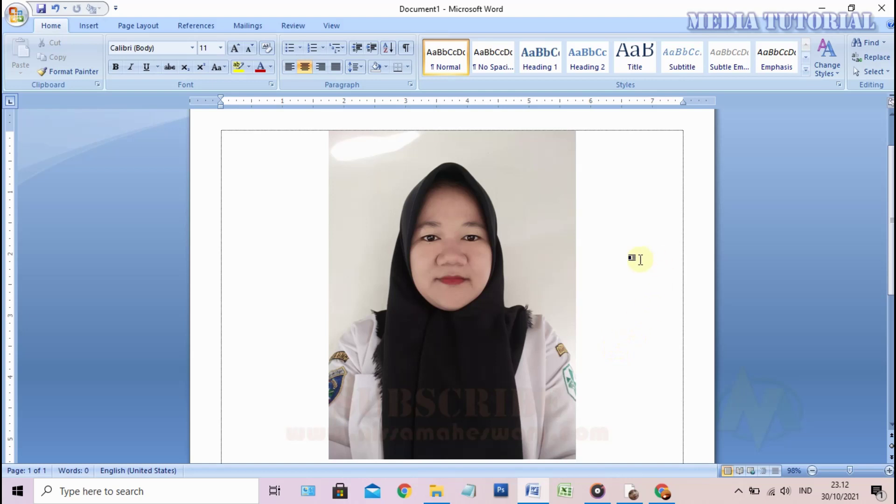
right_click(514, 215)
key("Escape")
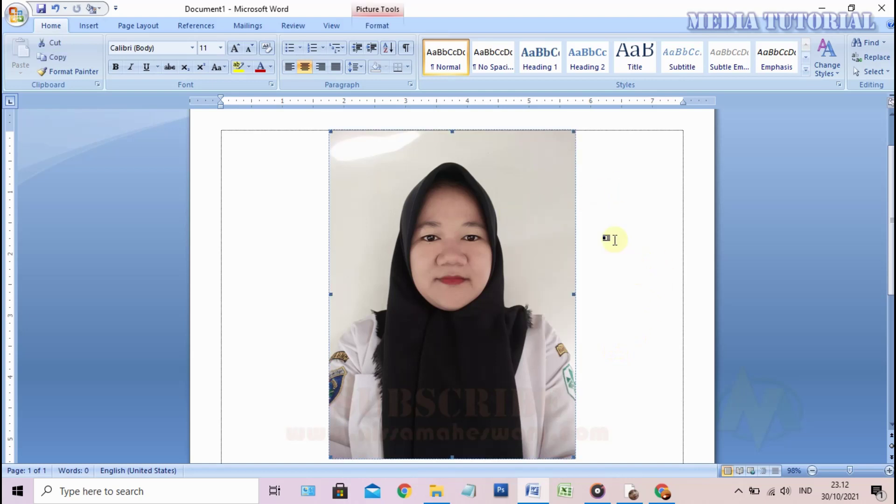